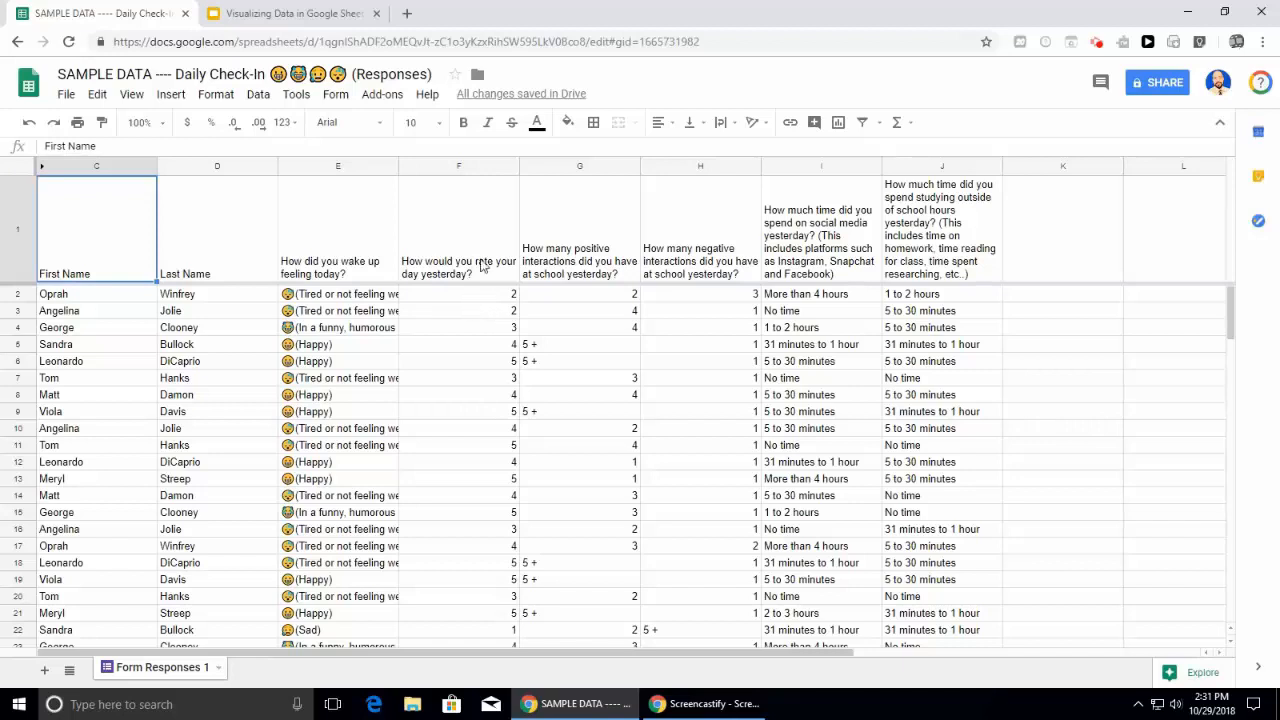
# Add a conditional formatting rule to F2:G33 for values less than or equal to 2.
pyautogui.moveTo(474, 296); pyautogui.dragTo(585, 573)
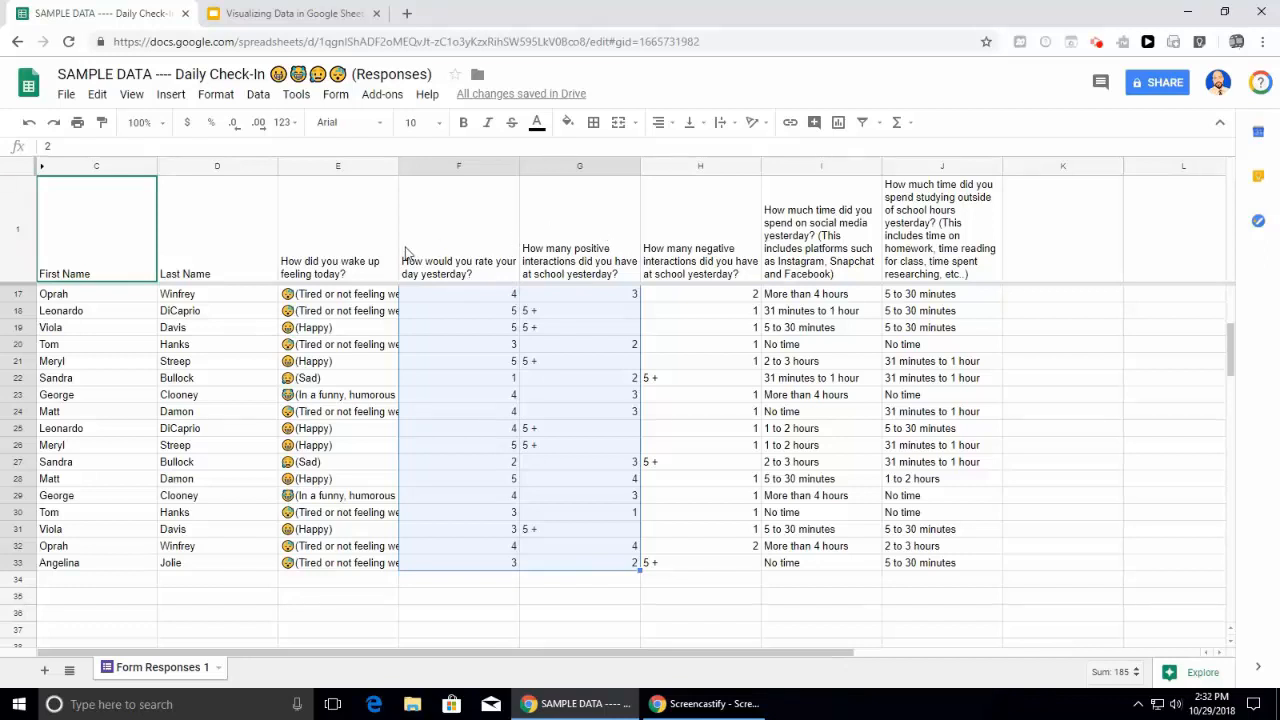
pyautogui.click(216, 95)
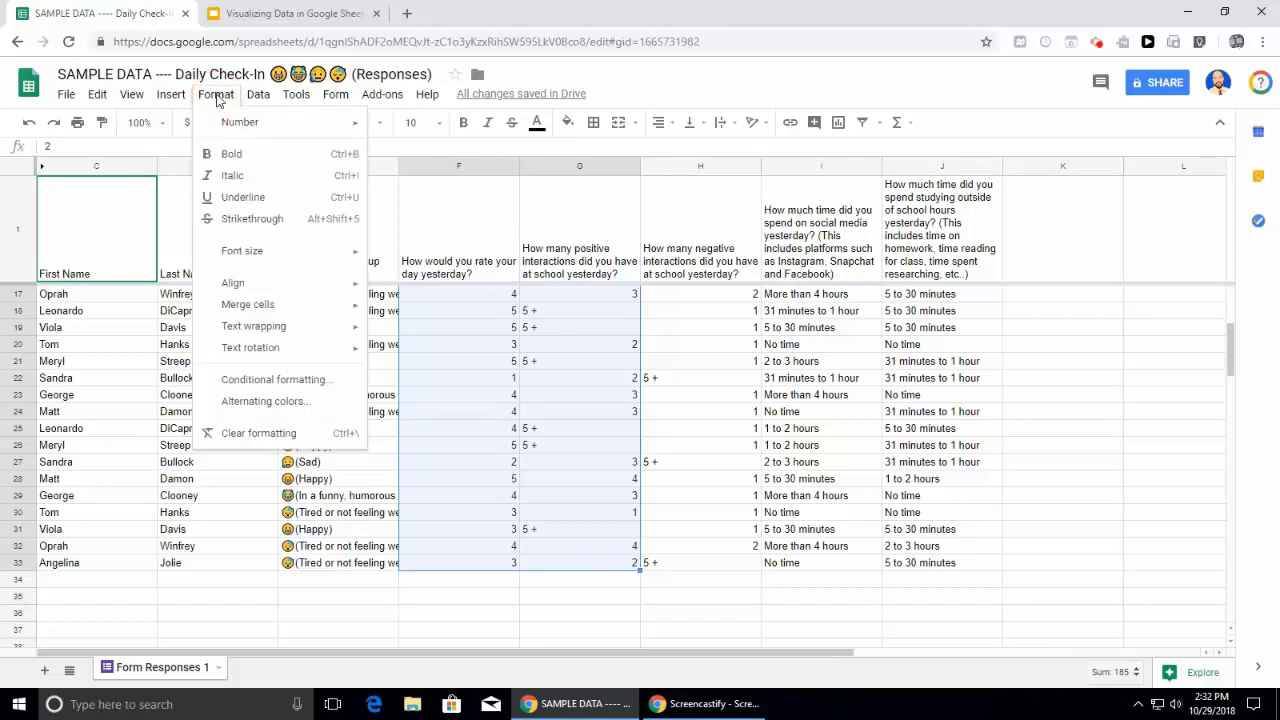
pyautogui.click(256, 380)
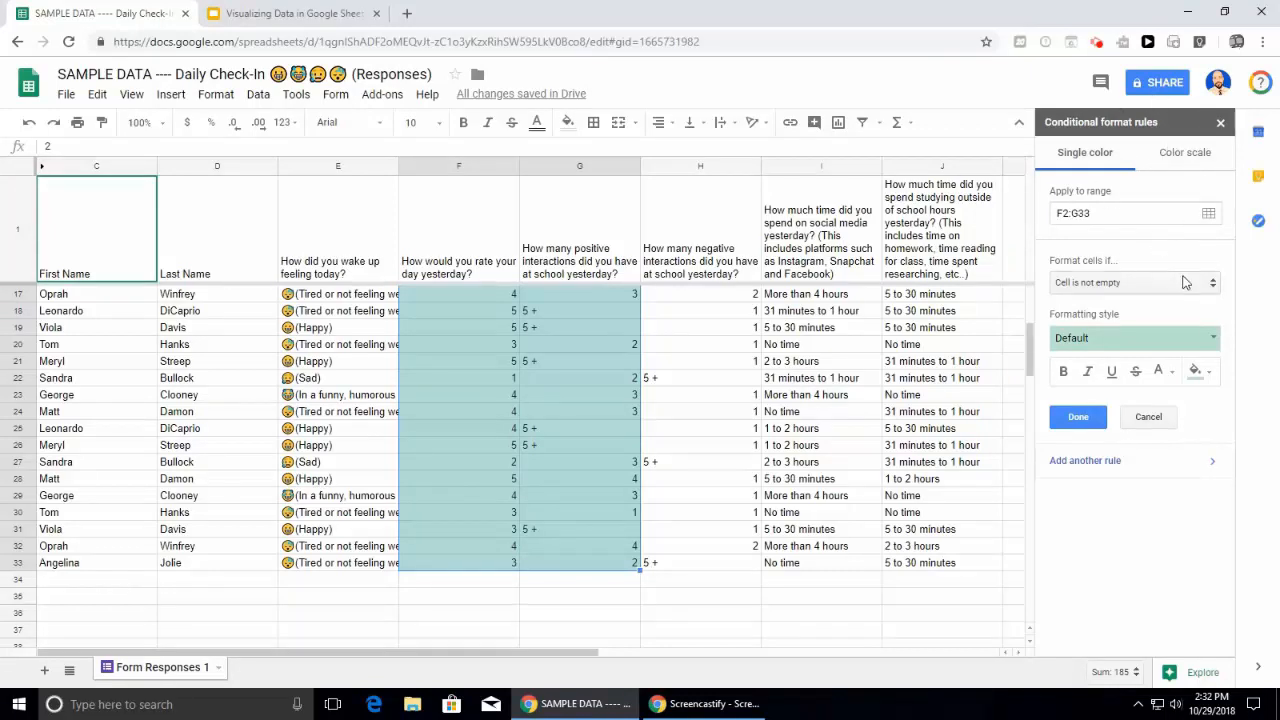
pyautogui.click(1129, 286)
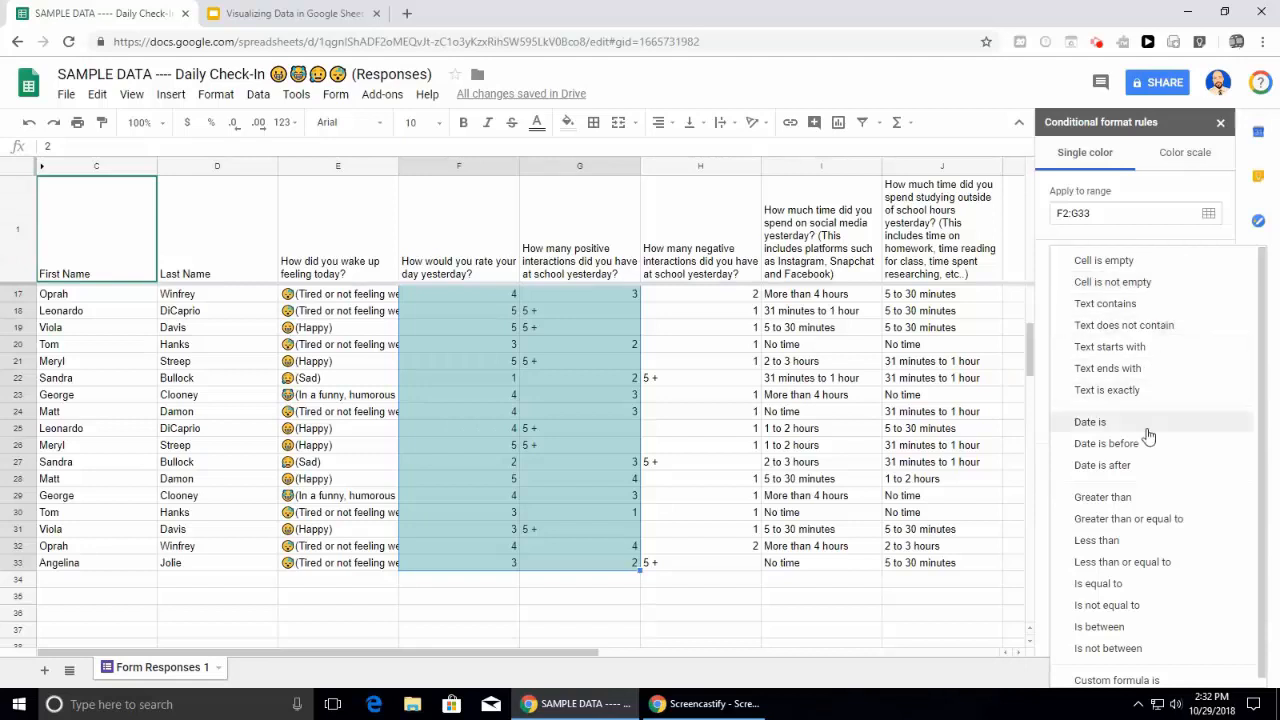
pyautogui.click(1157, 563)
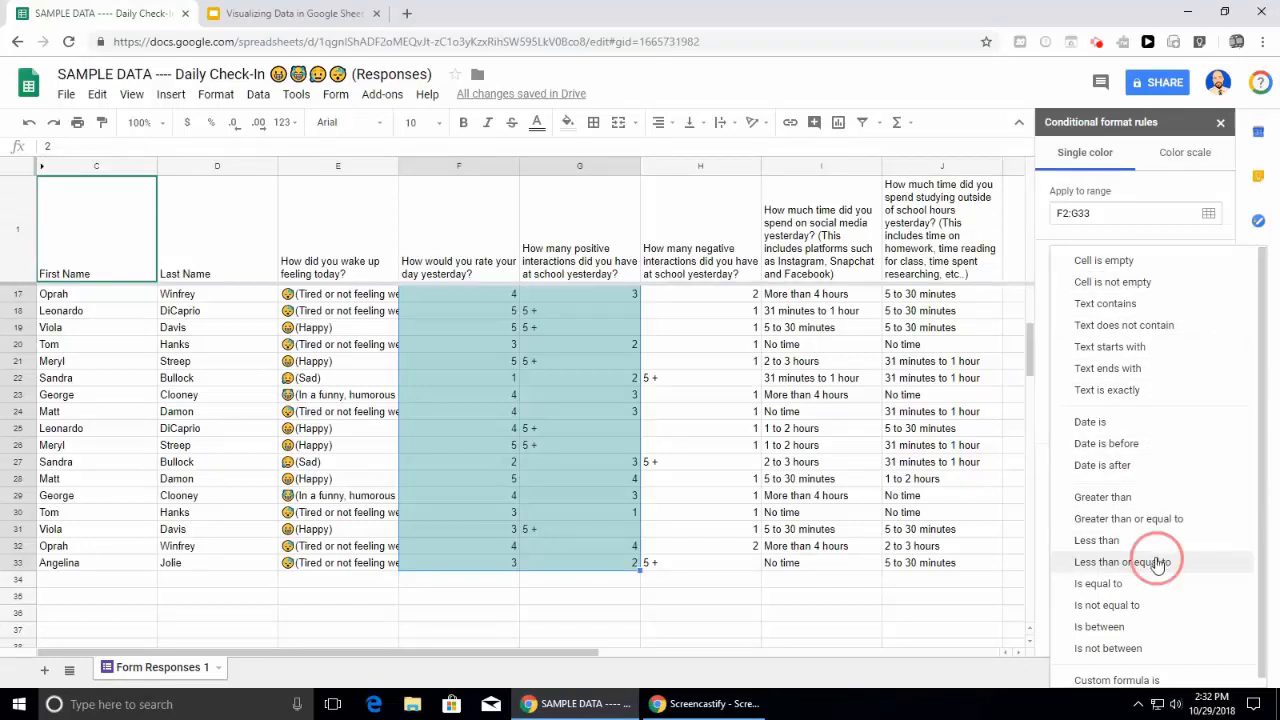
pyautogui.click(1073, 305)
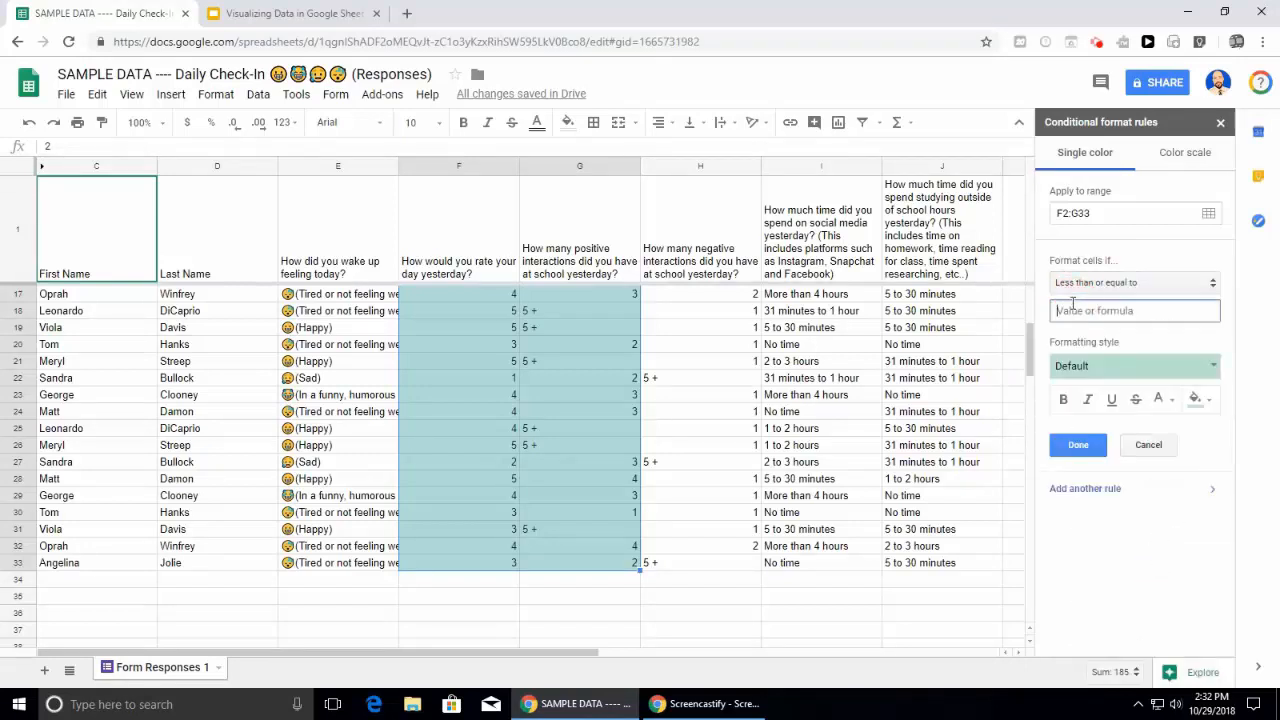
pyautogui.write('2')
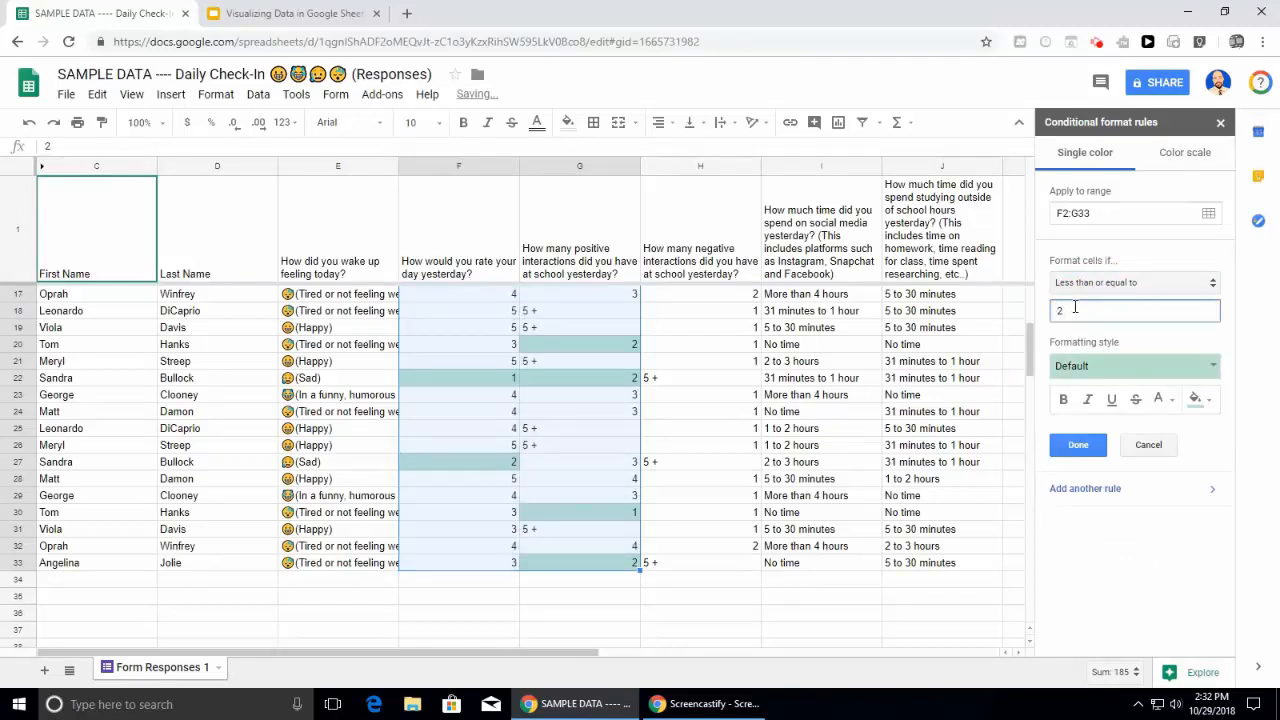
# Set the rule's fill color to red and save the rule.
pyautogui.click(1197, 400)
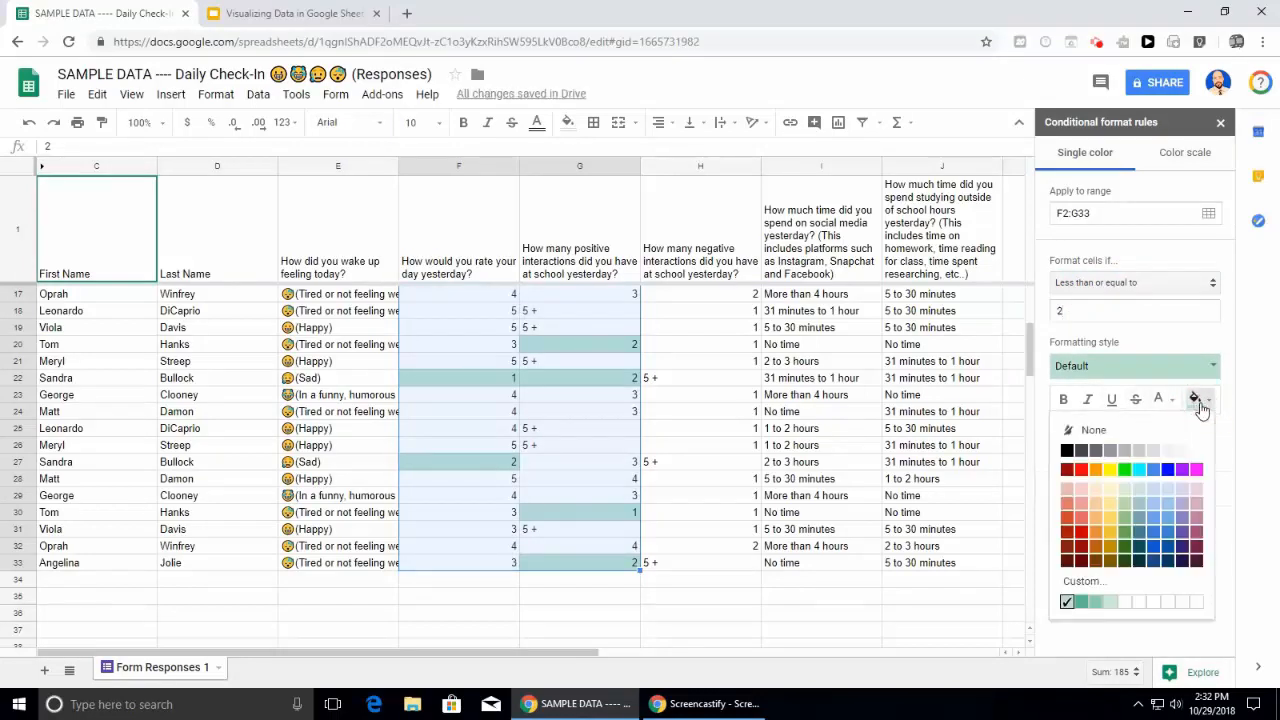
pyautogui.click(1084, 471)
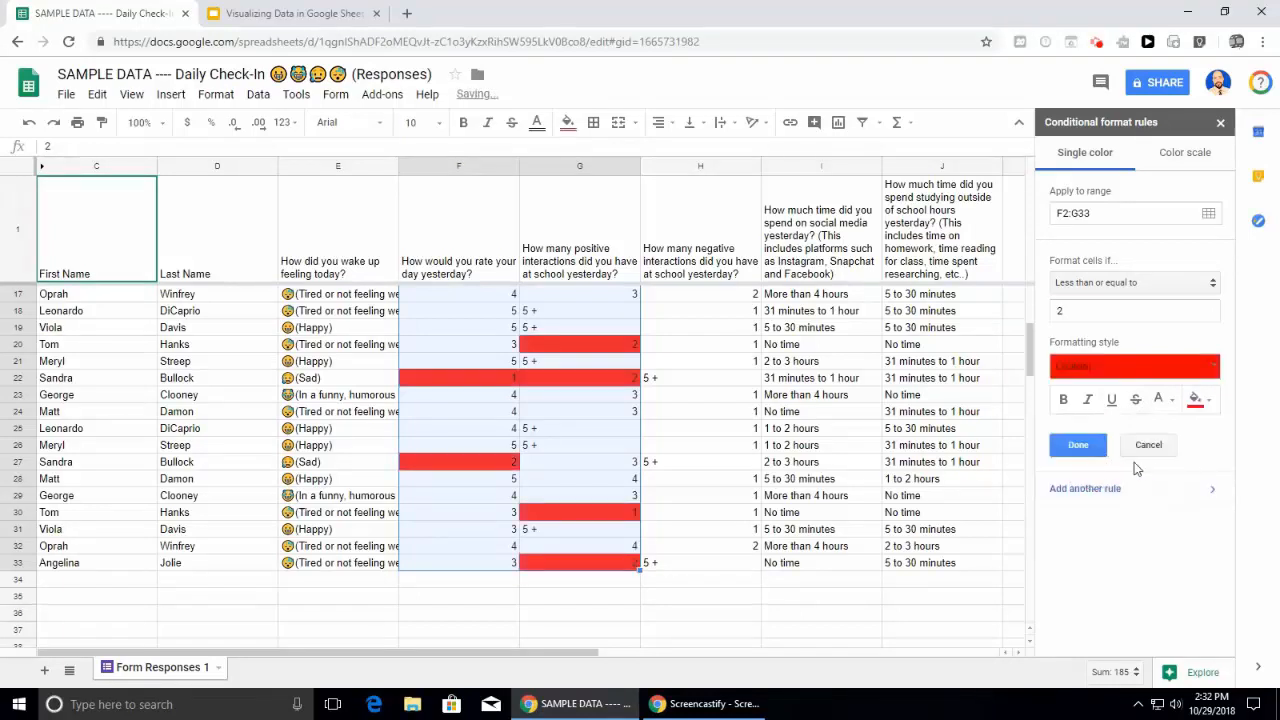
pyautogui.click(1089, 450)
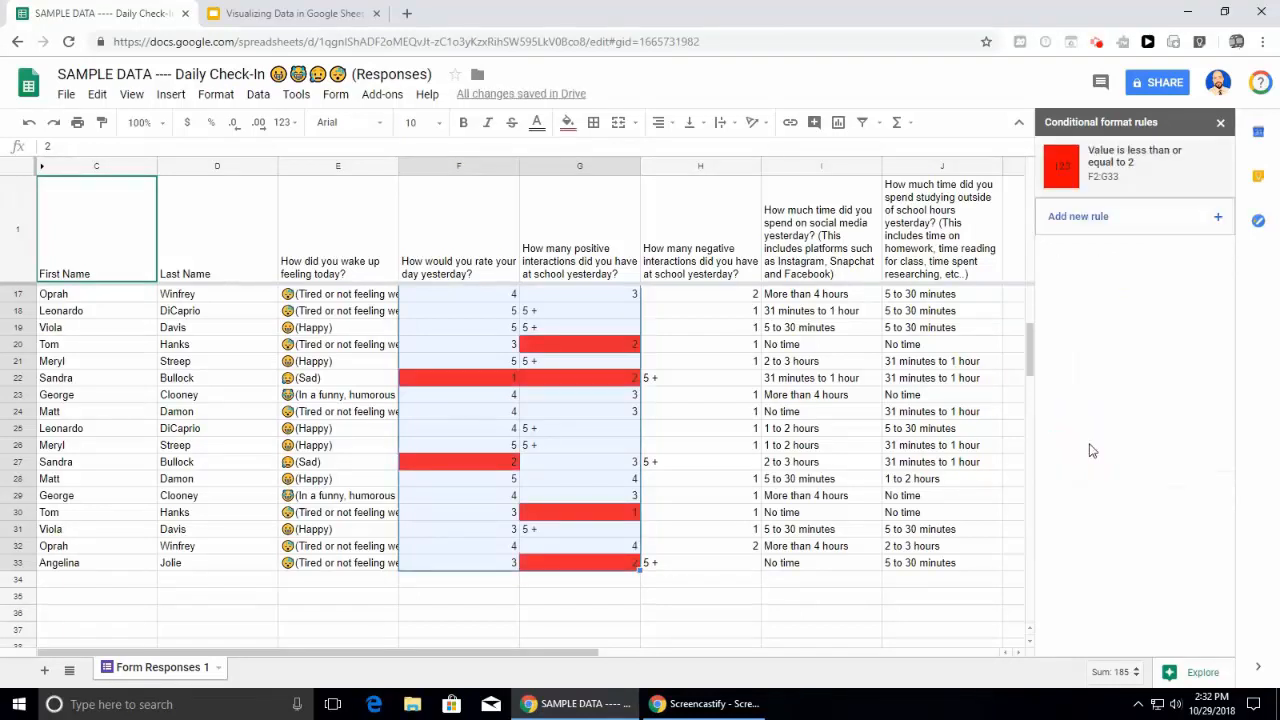
# Examine which day-rating and positive-interaction responses in columns F and G are highlighted by the rule.
pyautogui.click(692, 433)
pyautogui.scroll(5, 675, 436)
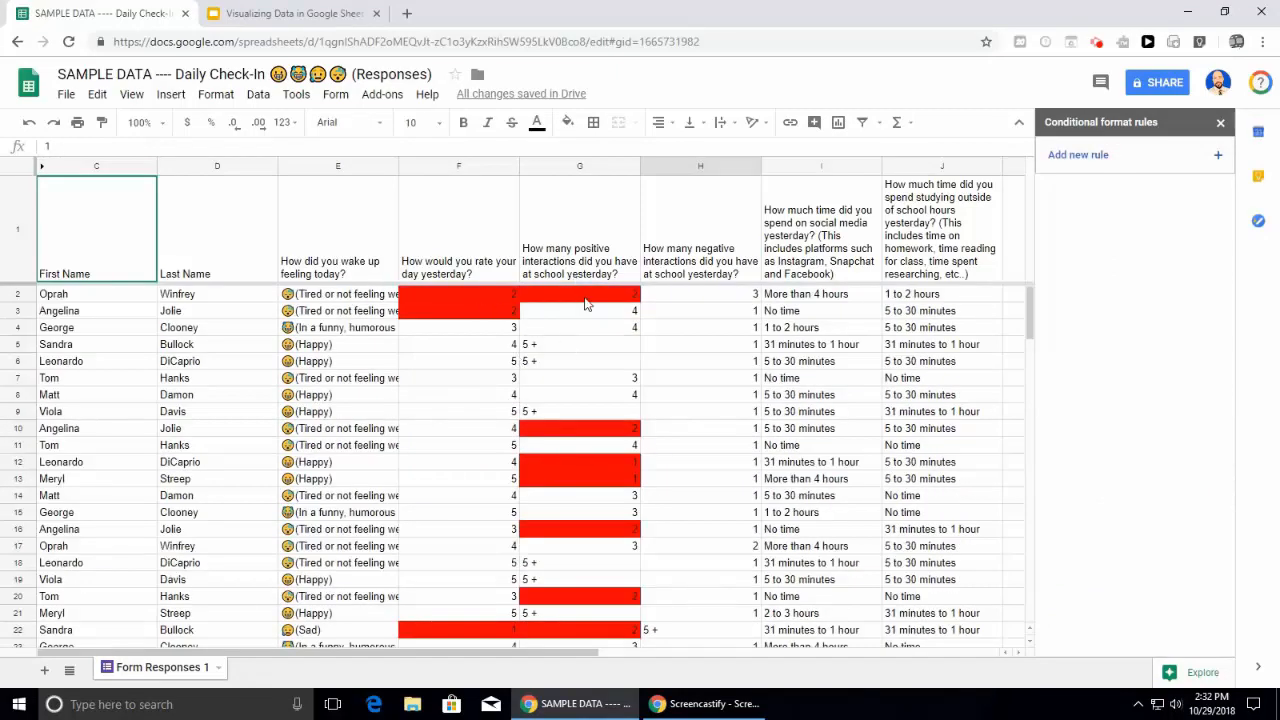
pyautogui.scroll(-5, 500, 396)
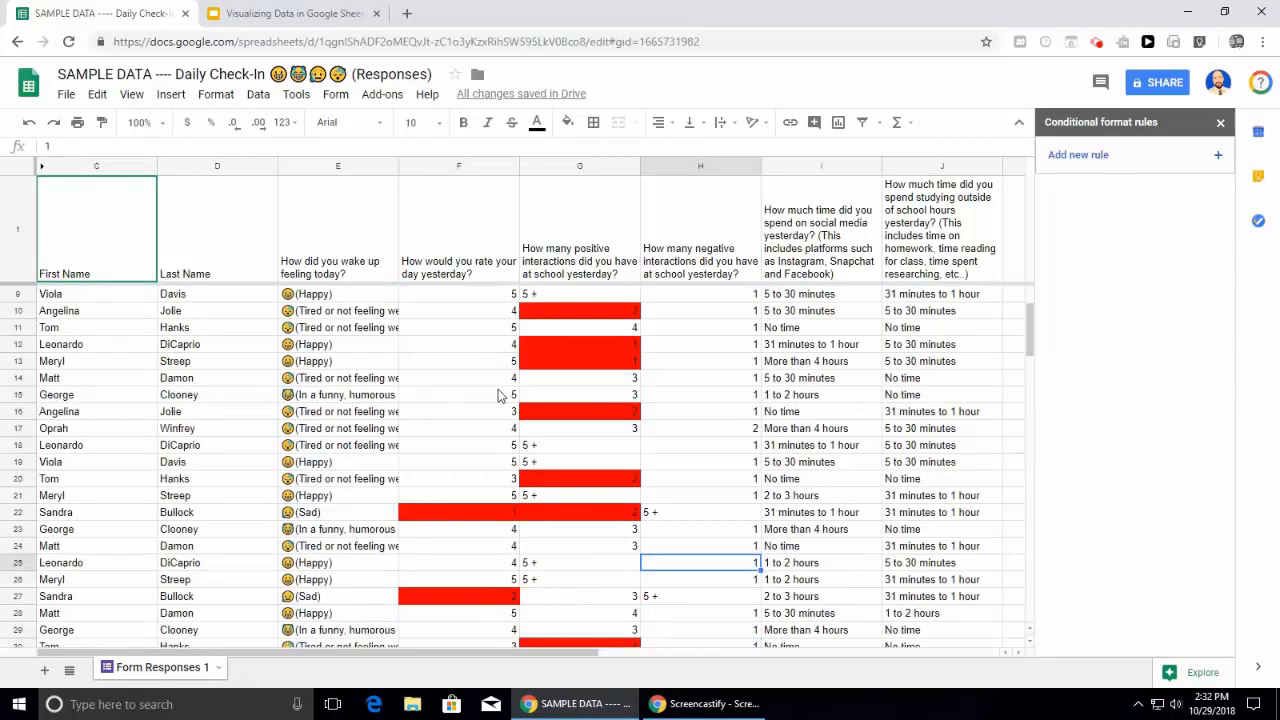
pyautogui.scroll(5, 500, 396)
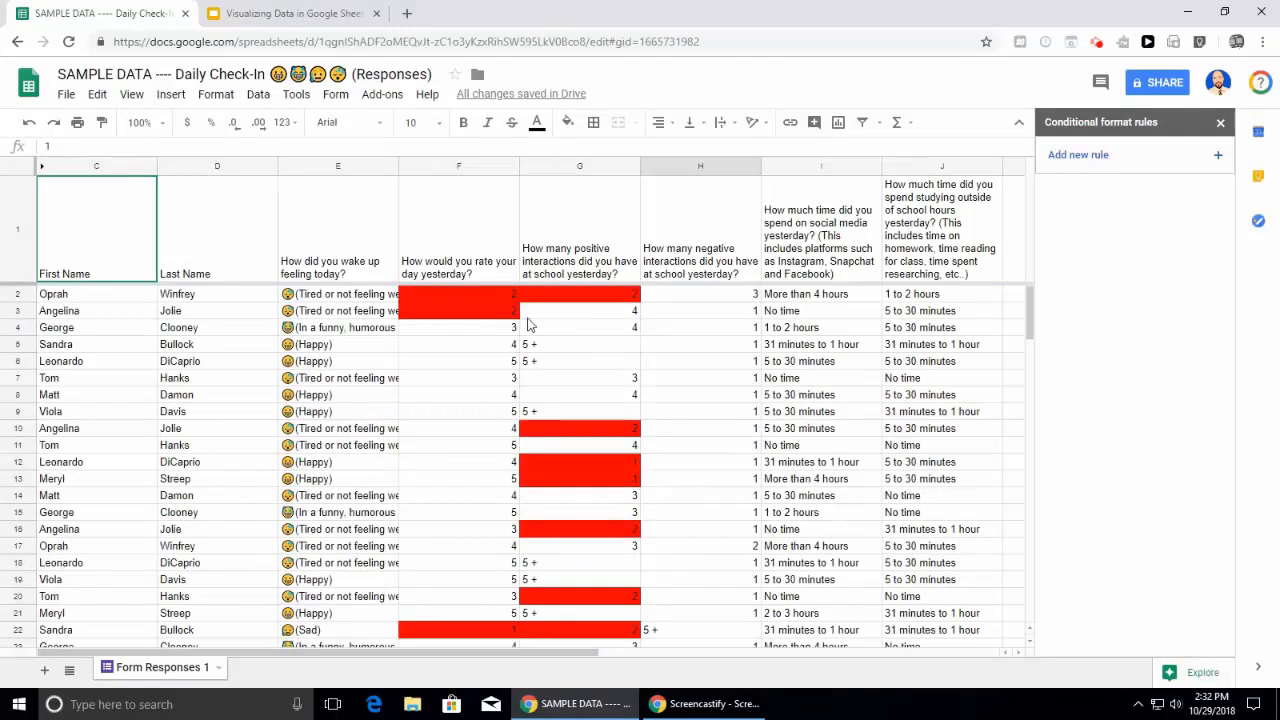
pyautogui.scroll(-5, 535, 486)
pyautogui.scroll(5, 540, 492)
pyautogui.scroll(-1, 531, 521)
pyautogui.scroll(1, 528, 515)
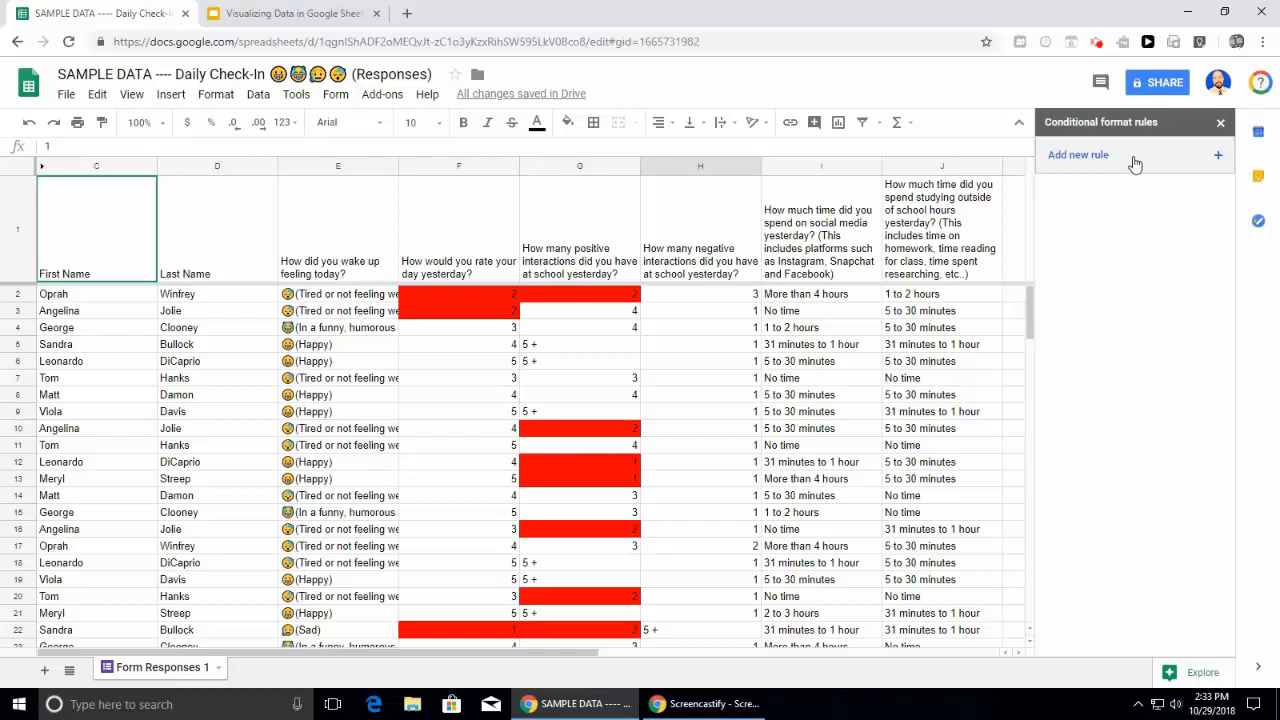
# View the rule that applies to the row 3 cells in columns F and G, and close the conditional formatting rules.
pyautogui.click(492, 320)
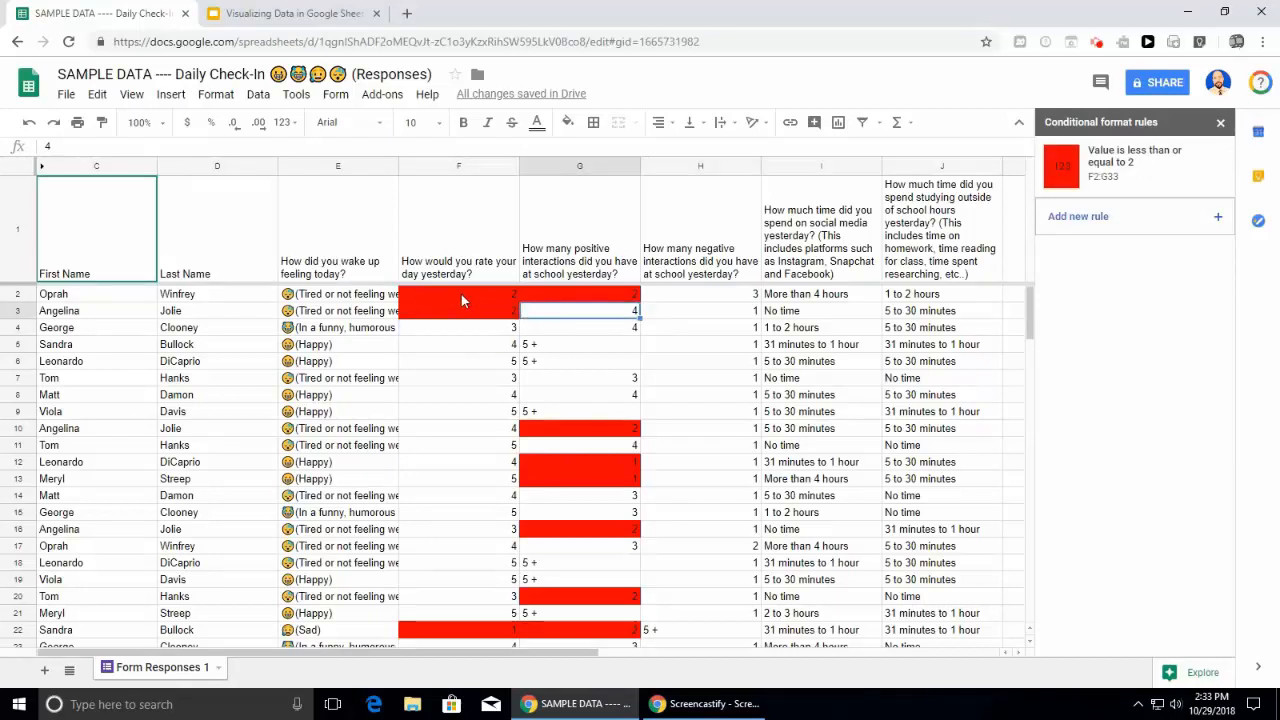
pyautogui.click(612, 318)
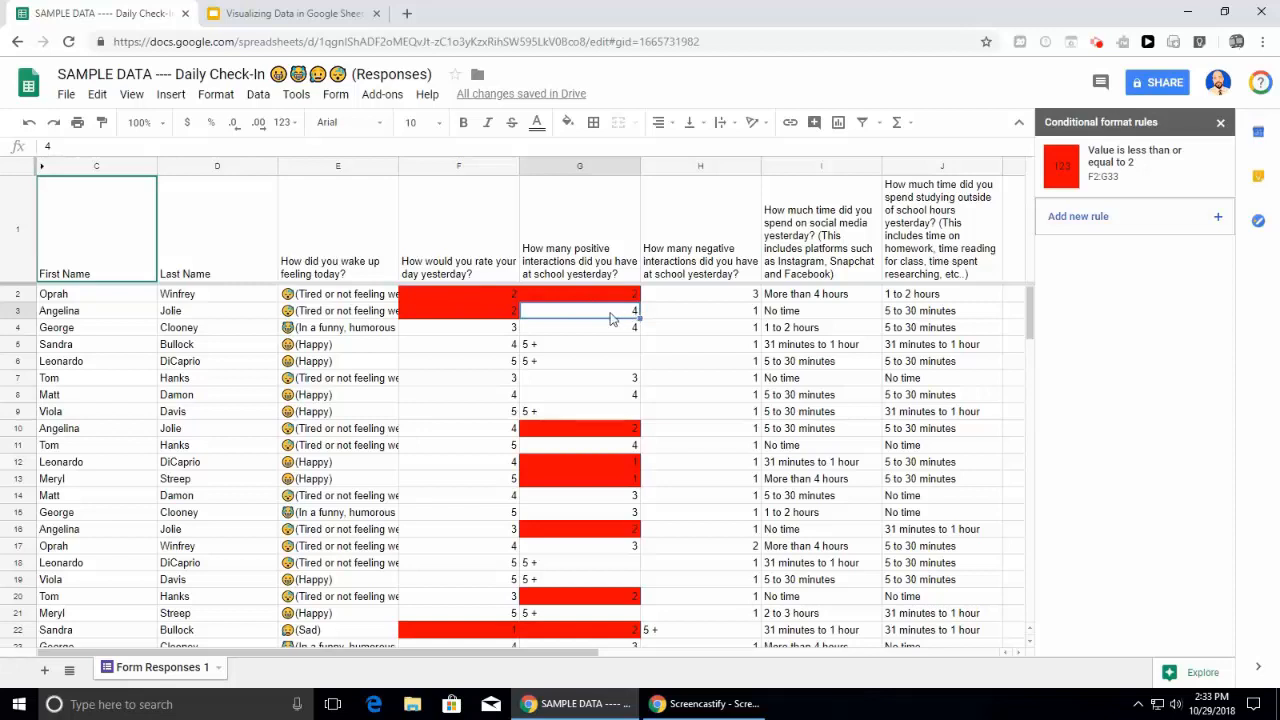
pyautogui.click(1221, 123)
pyautogui.click(453, 294)
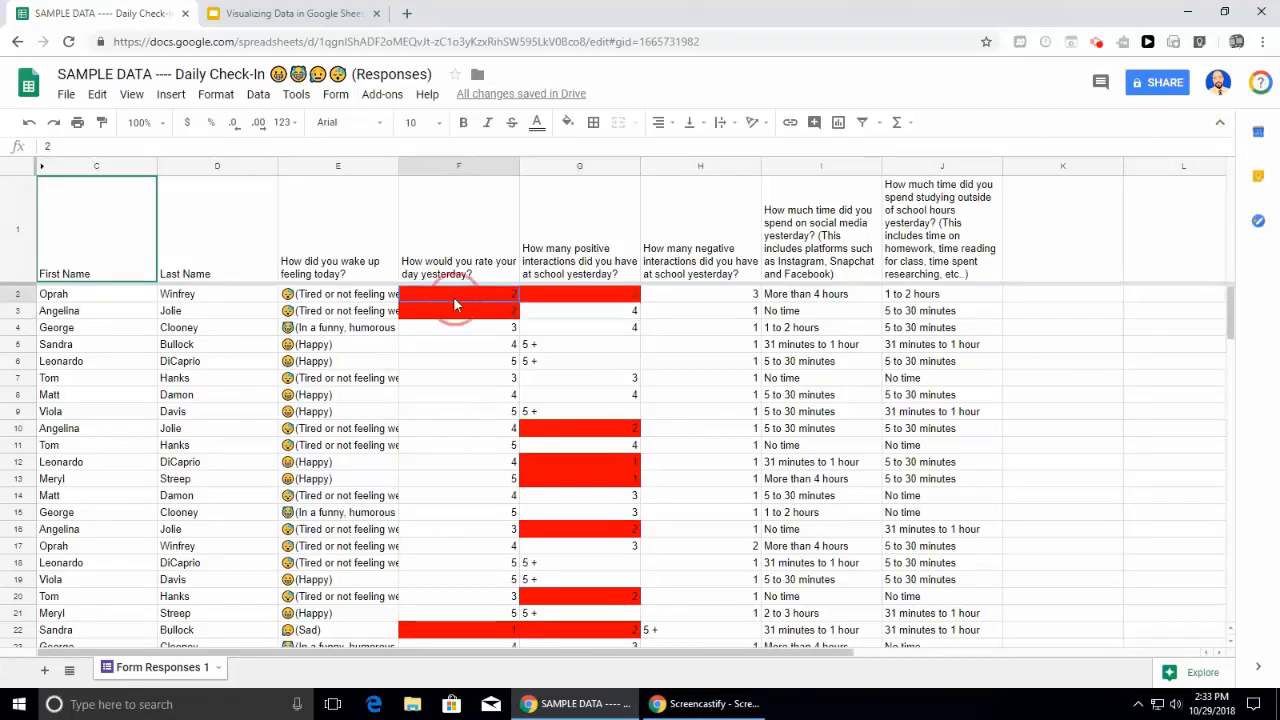
# Add a default green color scale rule to entire columns F and G, and remove the red "less than or equal to 2" rule.
pyautogui.click(470, 166)
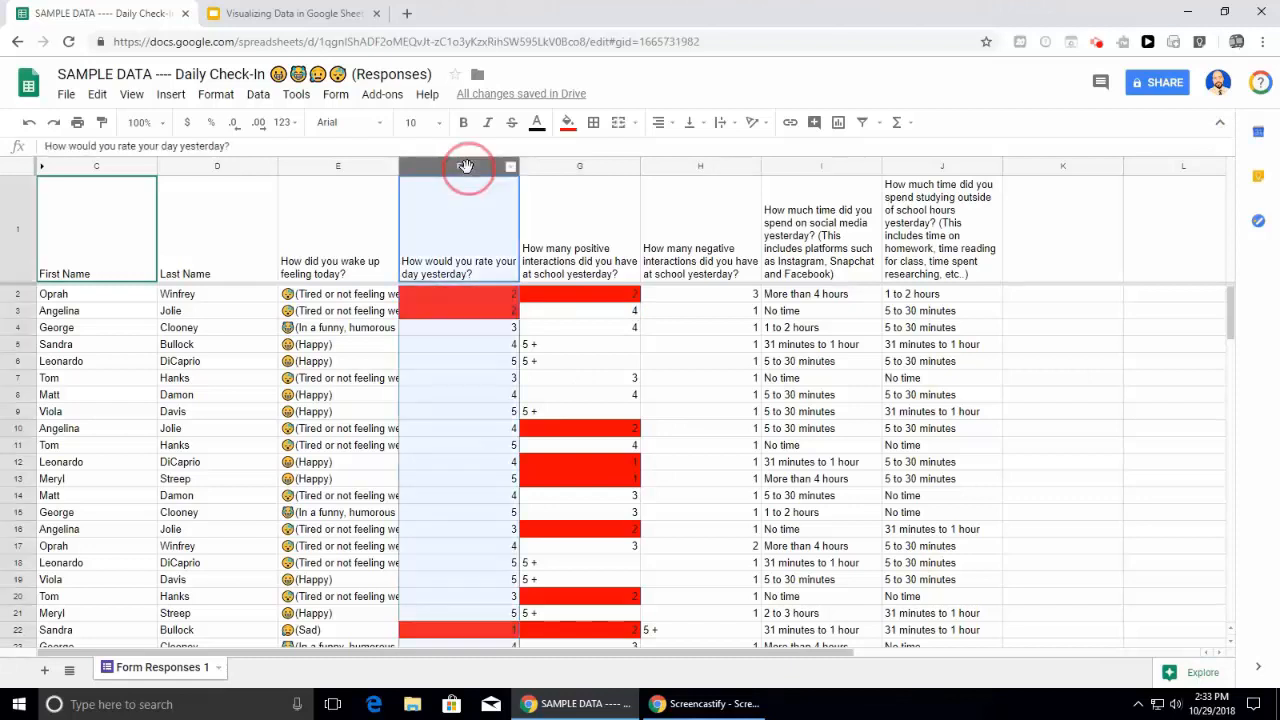
pyautogui.keyDown('ctrl'); pyautogui.click(568, 167); pyautogui.keyUp('ctrl')
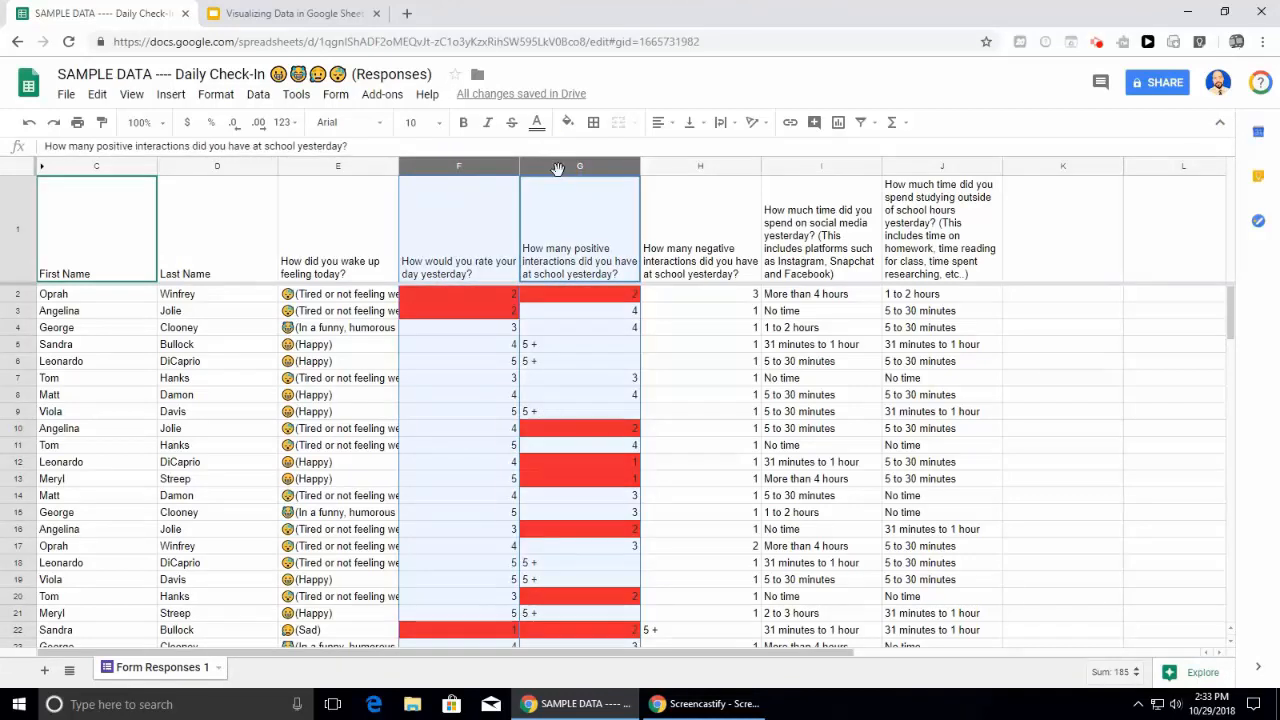
pyautogui.click(216, 94)
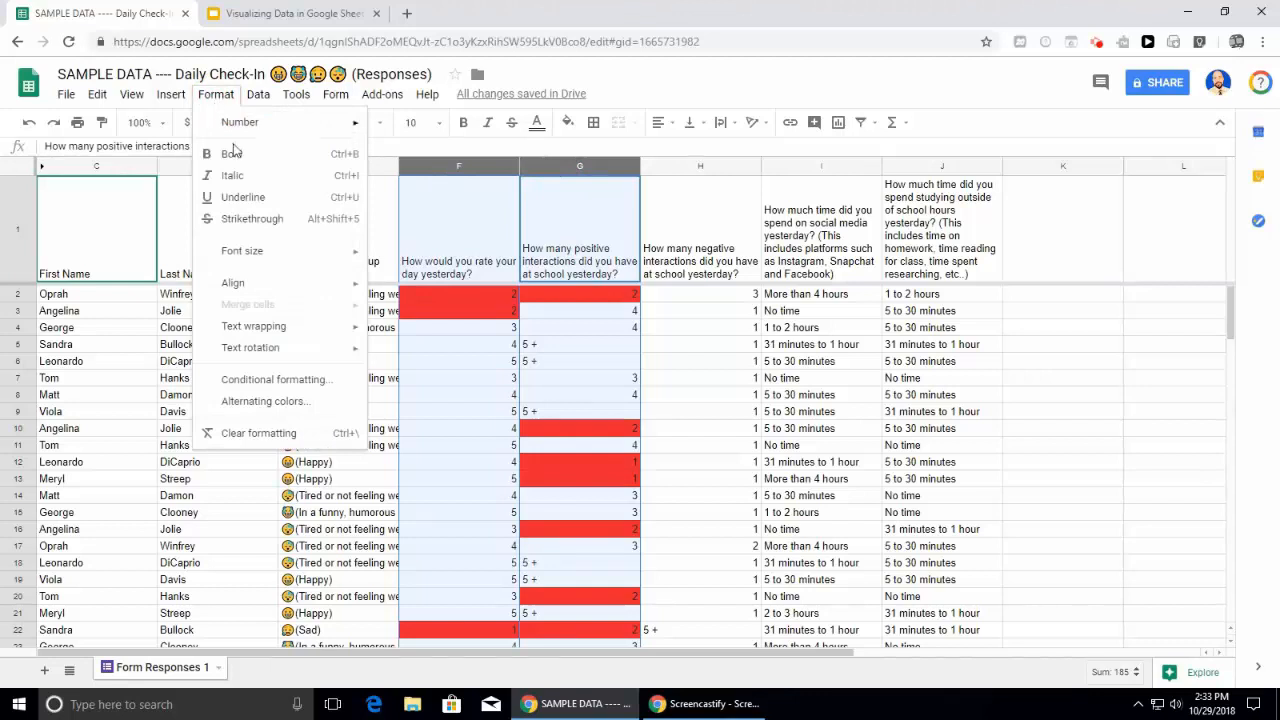
pyautogui.click(311, 380)
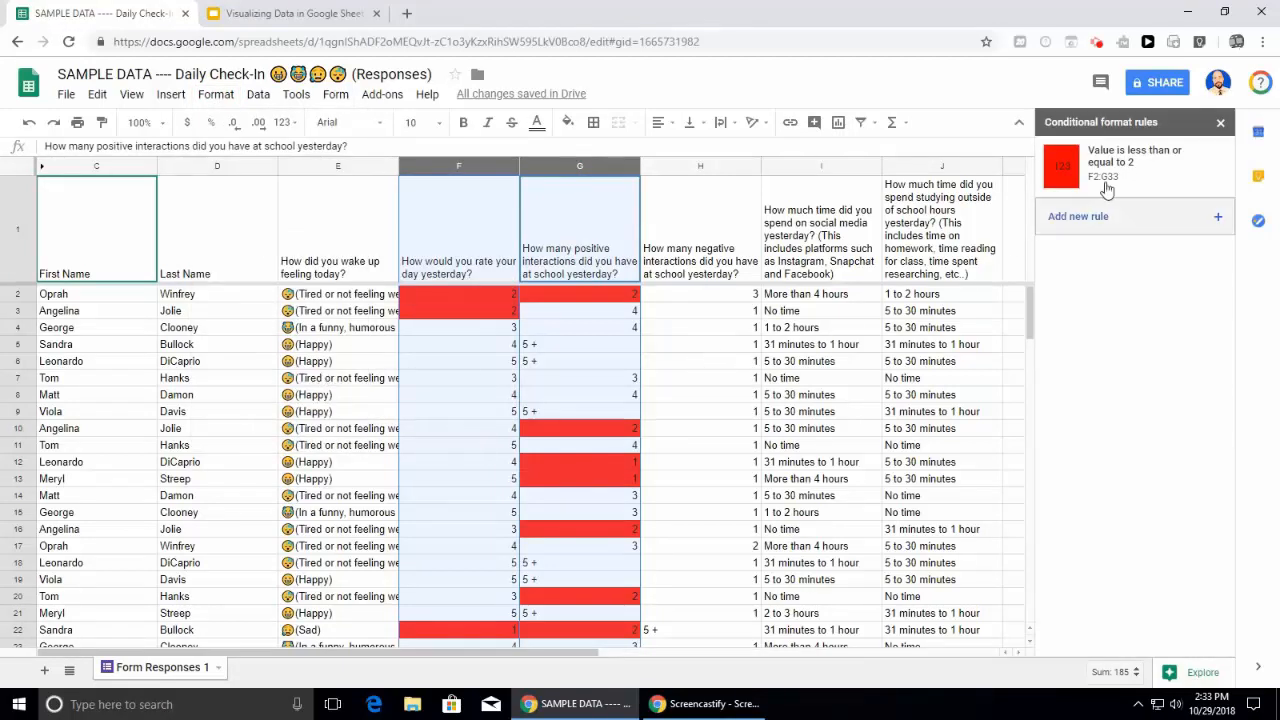
pyautogui.click(1220, 228)
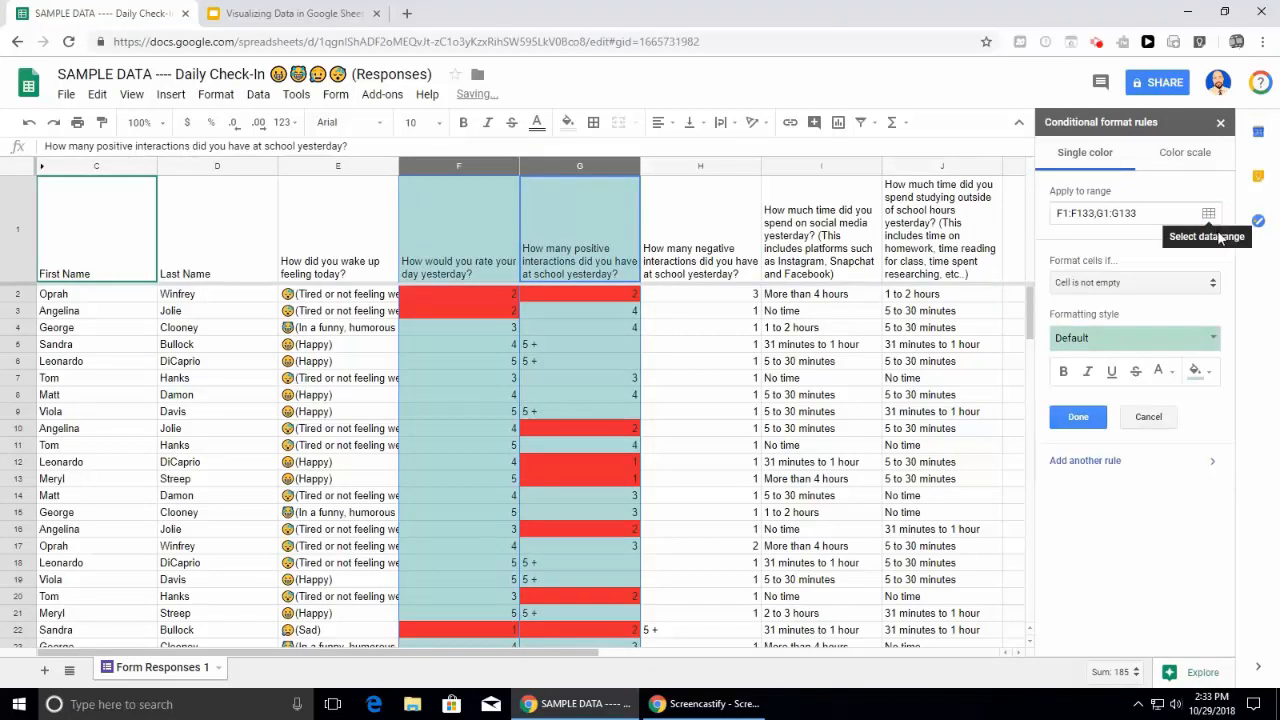
pyautogui.click(1185, 153)
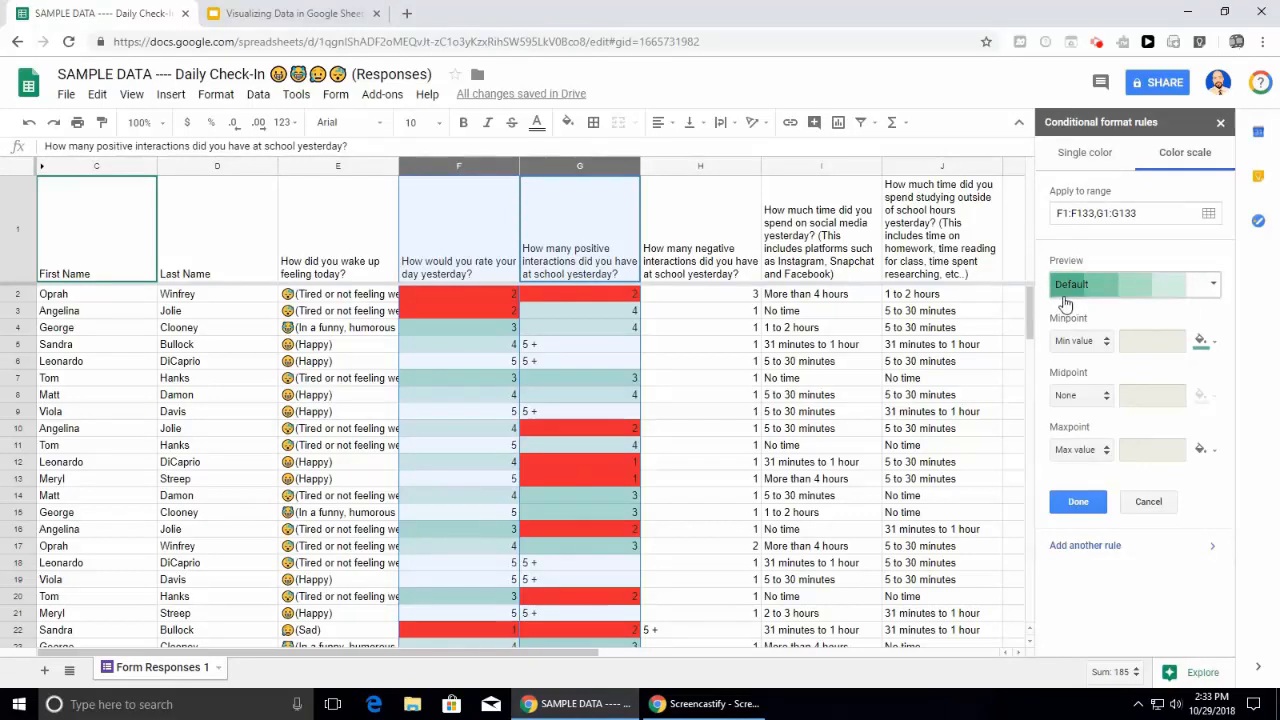
pyautogui.click(1205, 287)
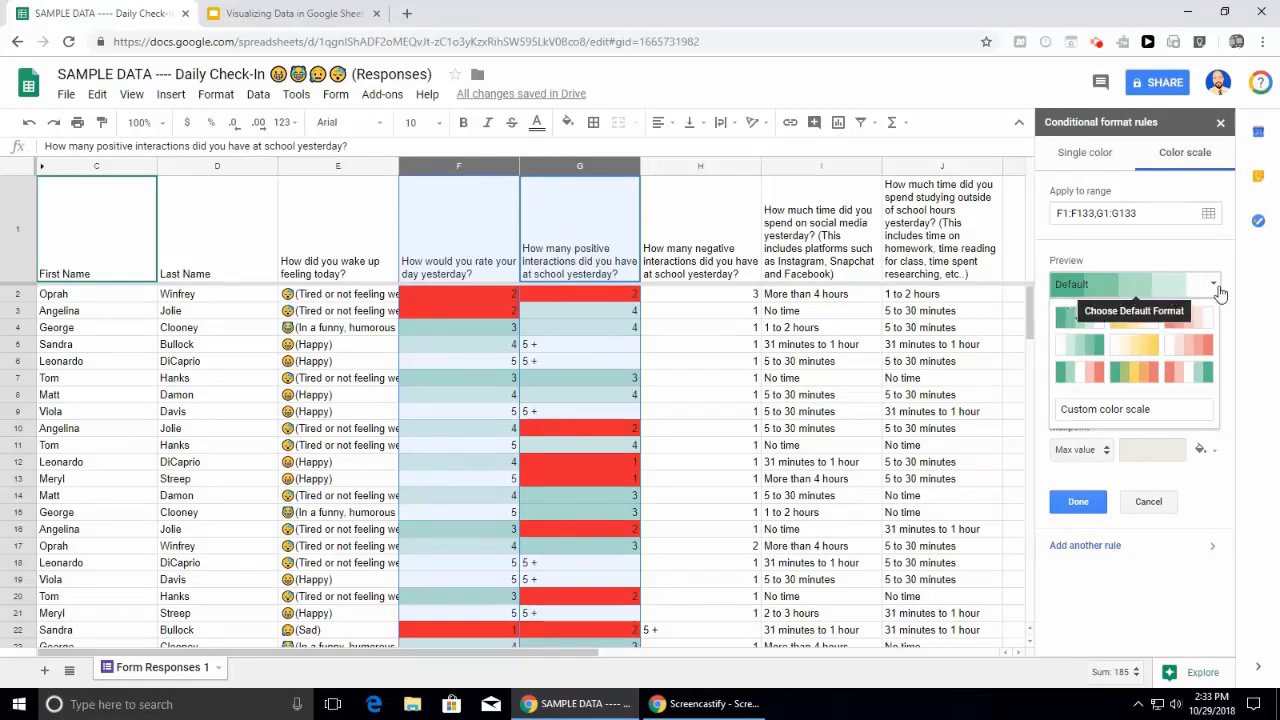
pyautogui.click(1181, 252)
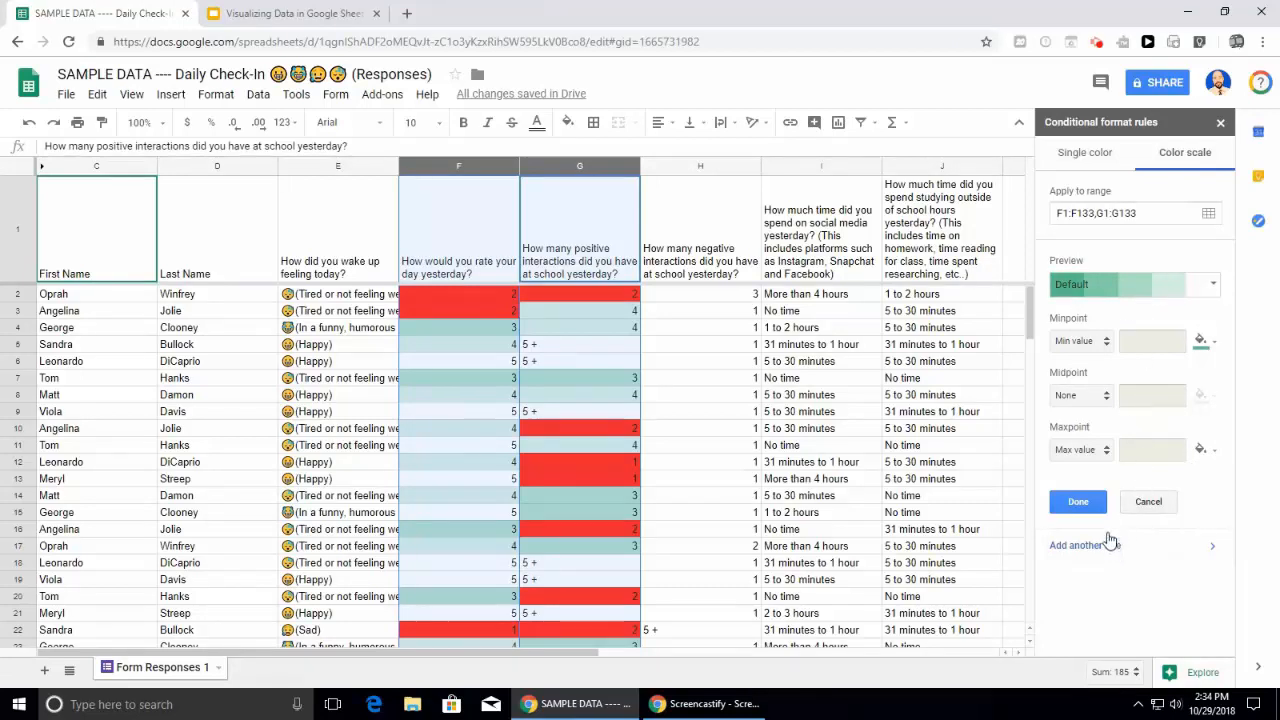
pyautogui.click(1078, 502)
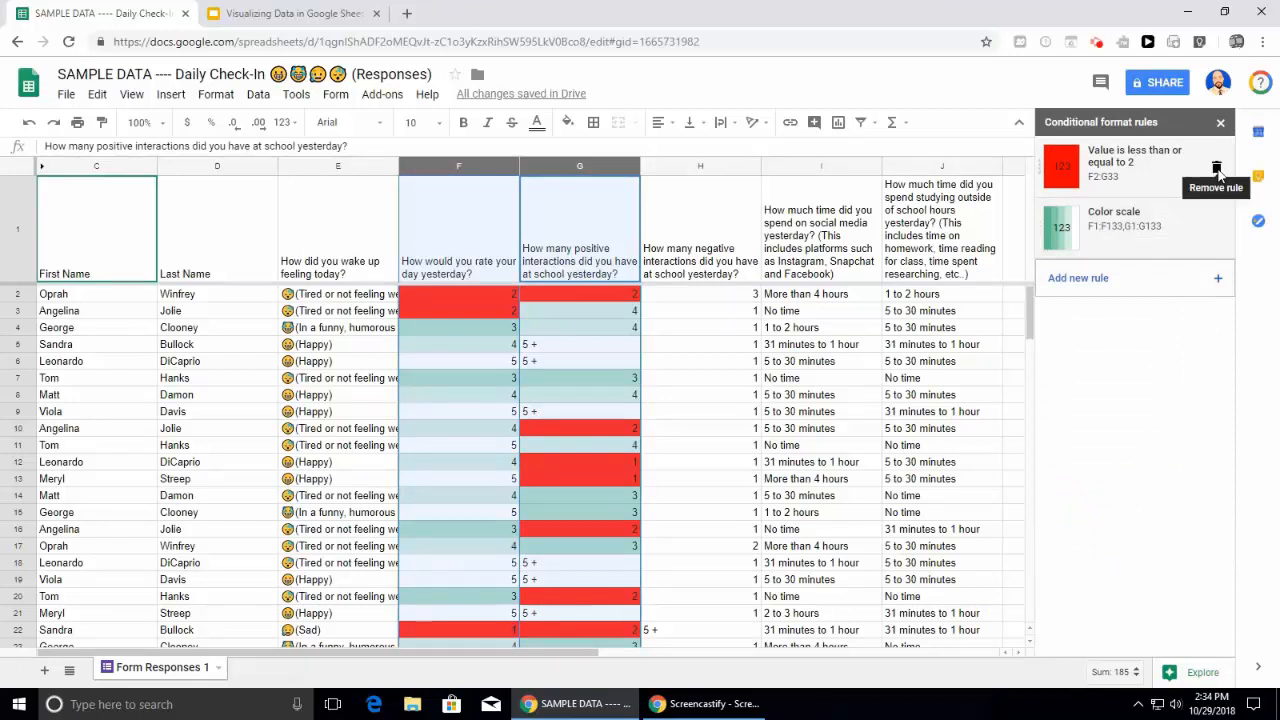
pyautogui.click(1217, 168)
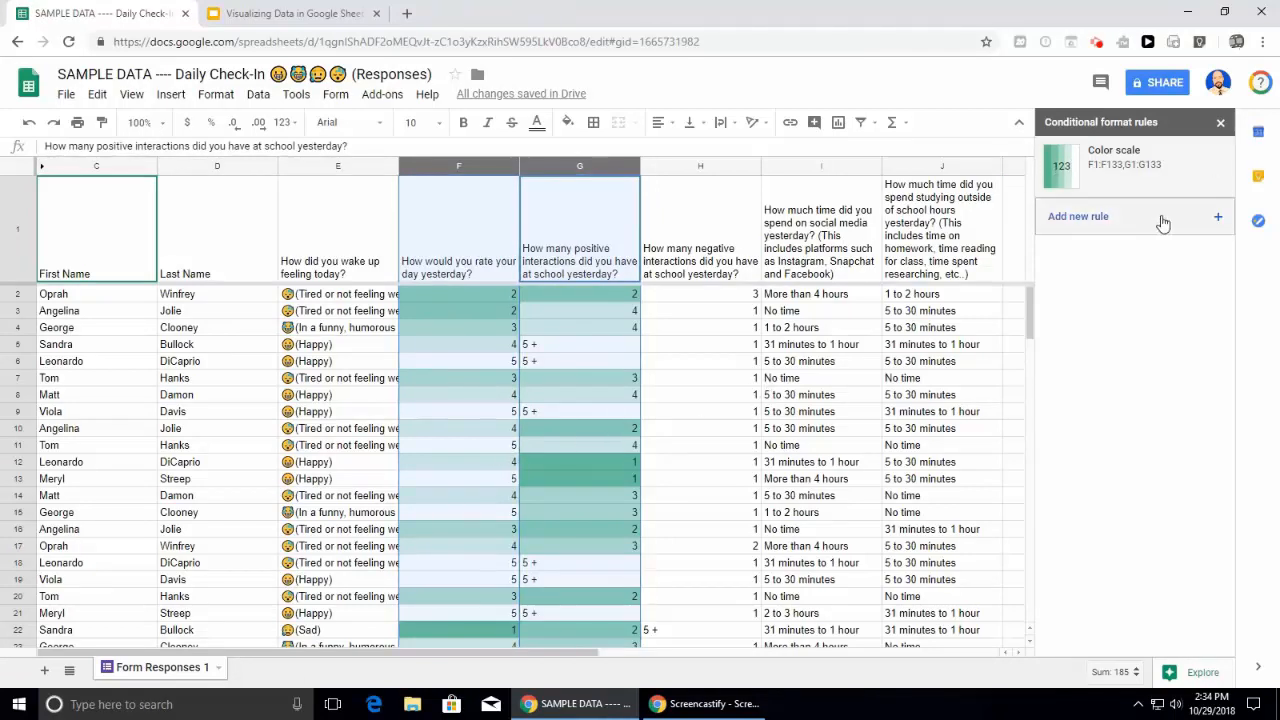
# Edit the color scale rule on columns F and G to use the red-to-white preset.
pyautogui.click(1122, 168)
pyautogui.click(1206, 288)
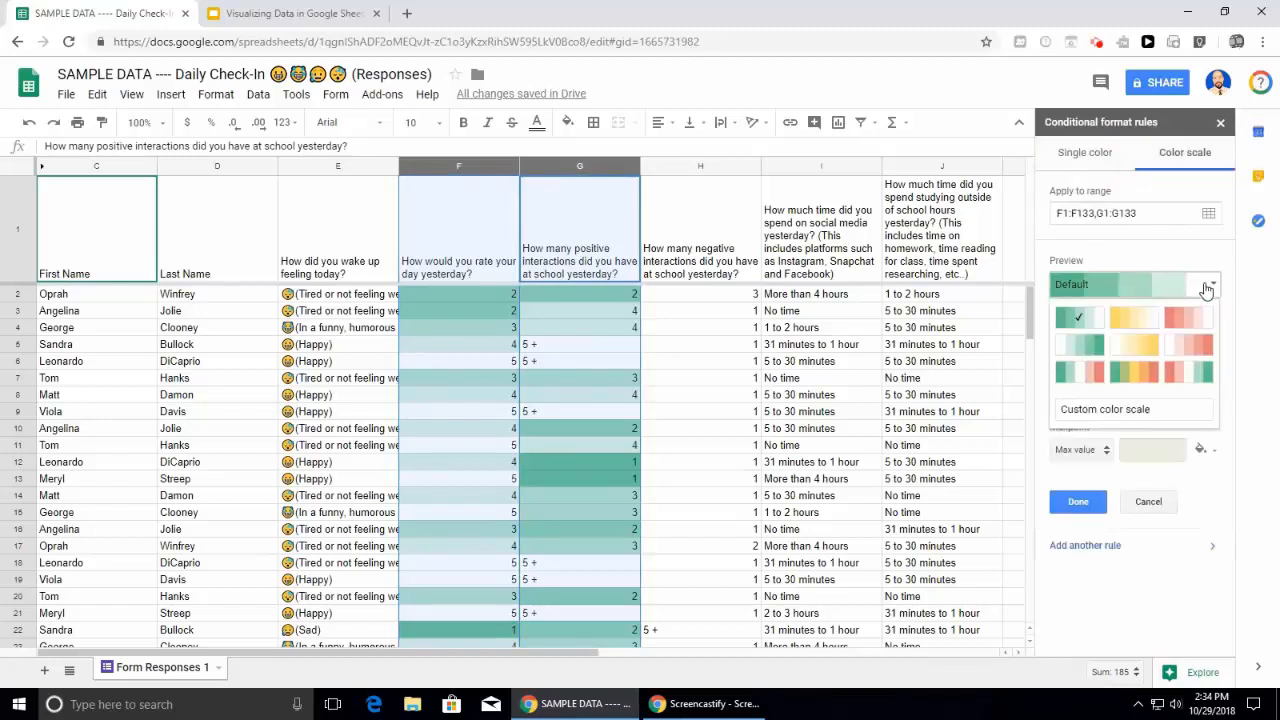
pyautogui.click(1193, 319)
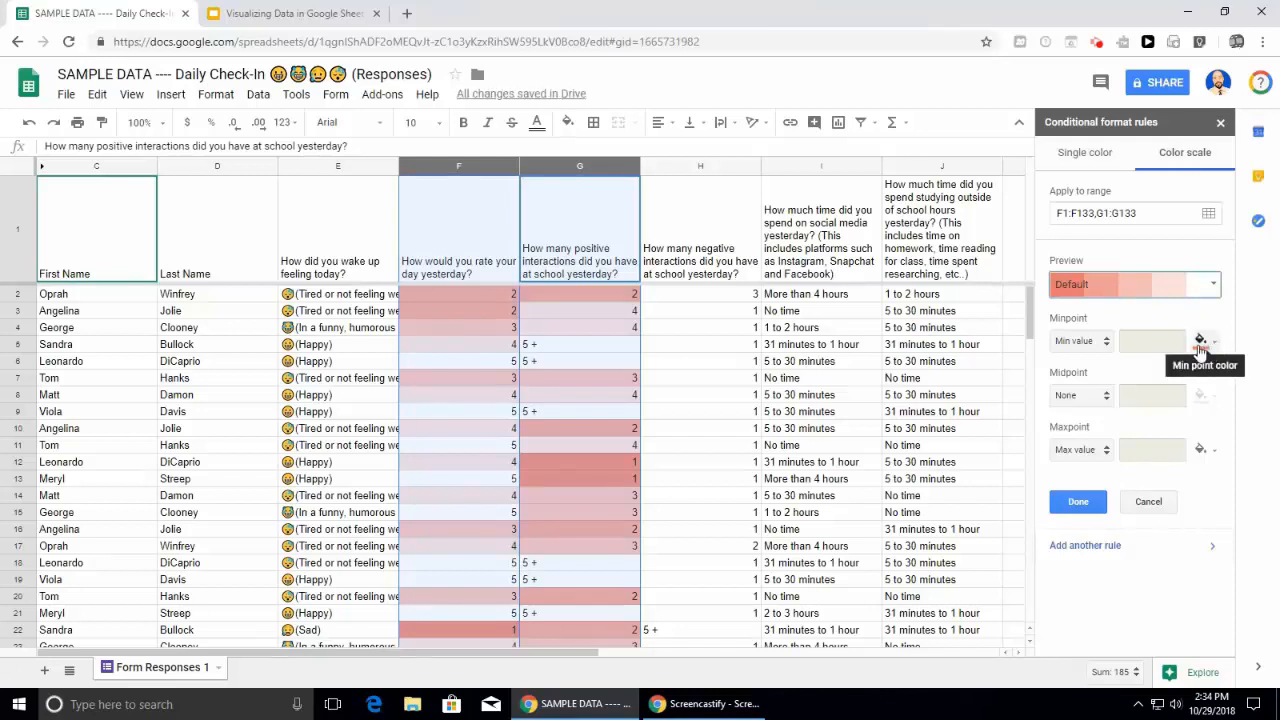
# Customize the color scale with a white minpoint and a bright red maxpoint, and save the rule.
pyautogui.click(1202, 341)
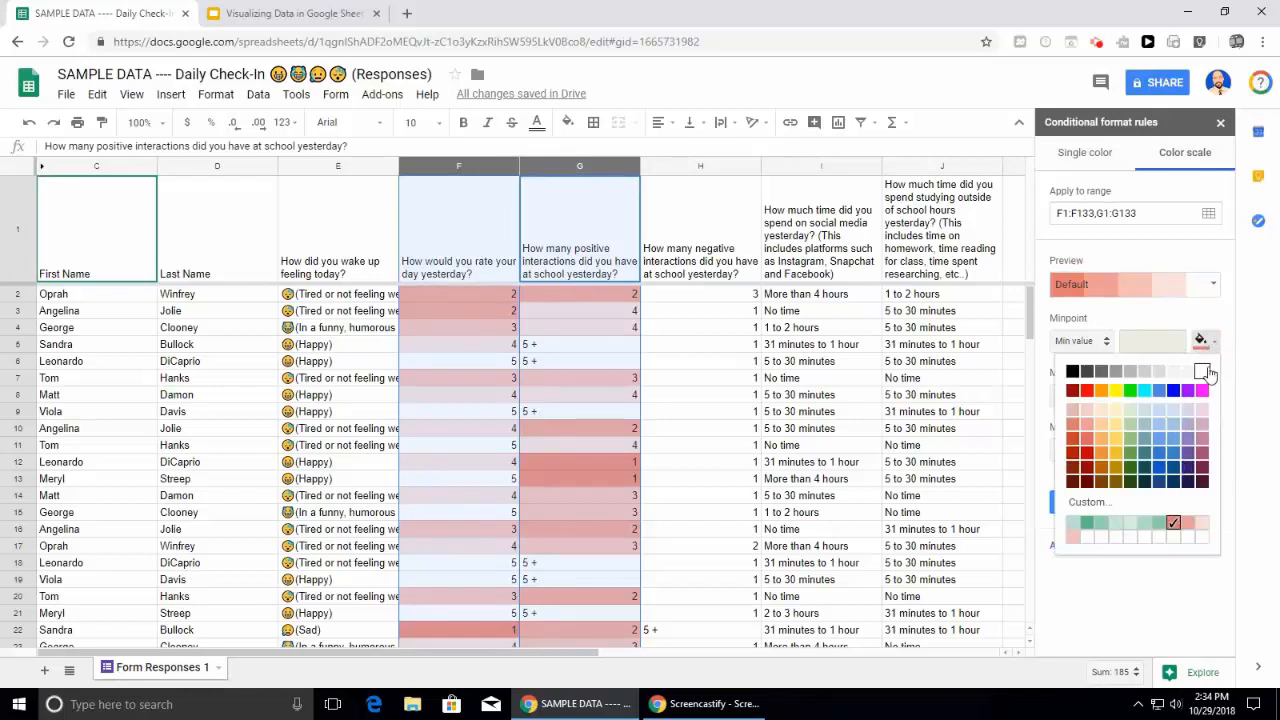
pyautogui.click(1204, 372)
pyautogui.click(1200, 449)
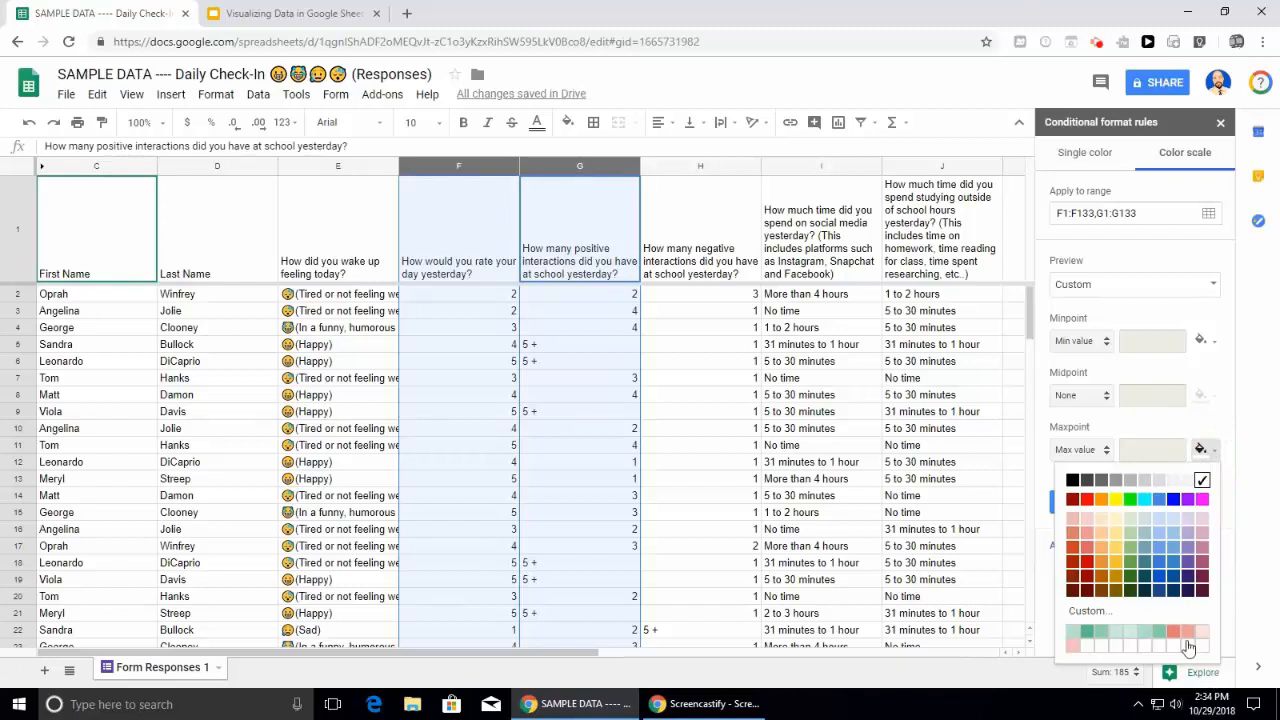
pyautogui.click(1087, 502)
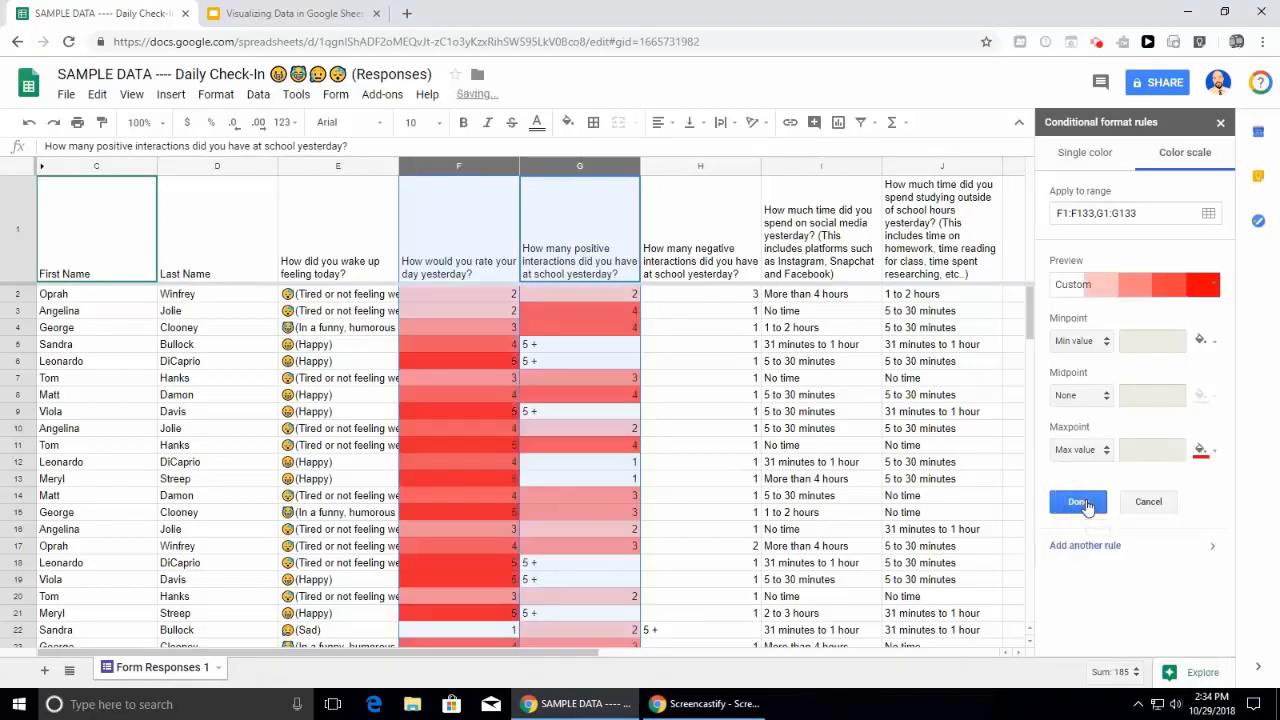
pyautogui.click(1080, 504)
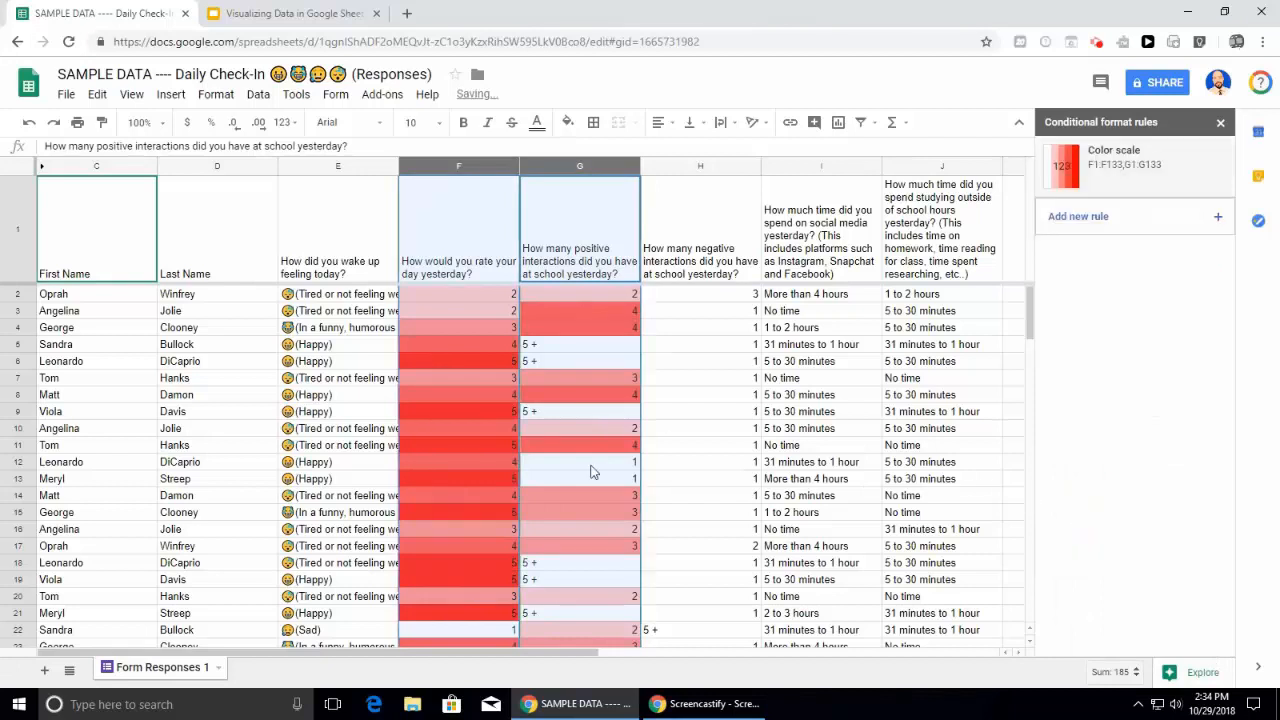
pyautogui.click(662, 380)
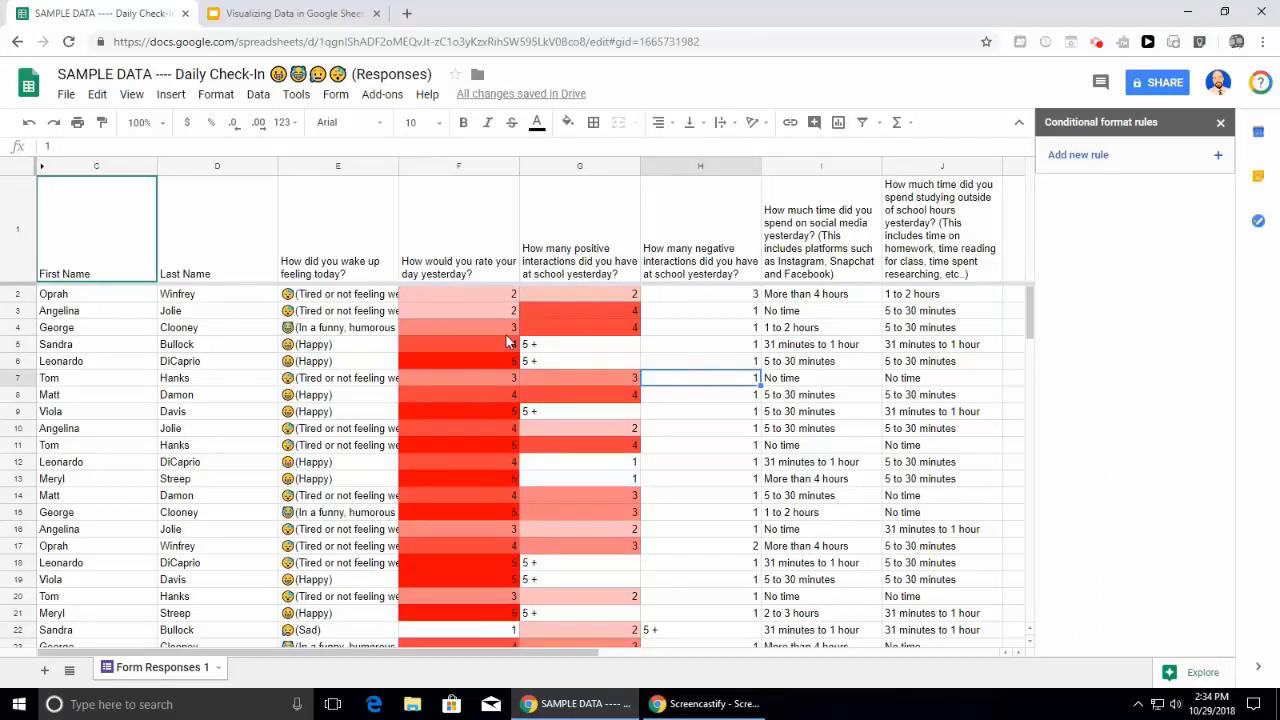